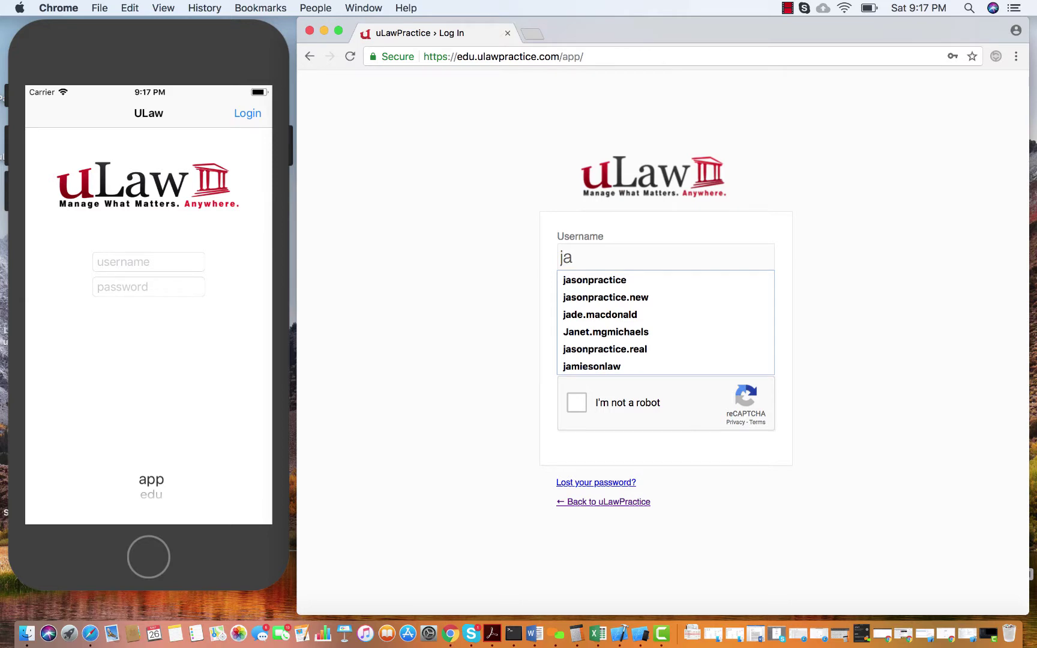
# Step: Autofill the saved student username and password, then tick the 'I'm not a robot' checkbox
pyautogui.press('Down')
pyautogui.click(612, 281)
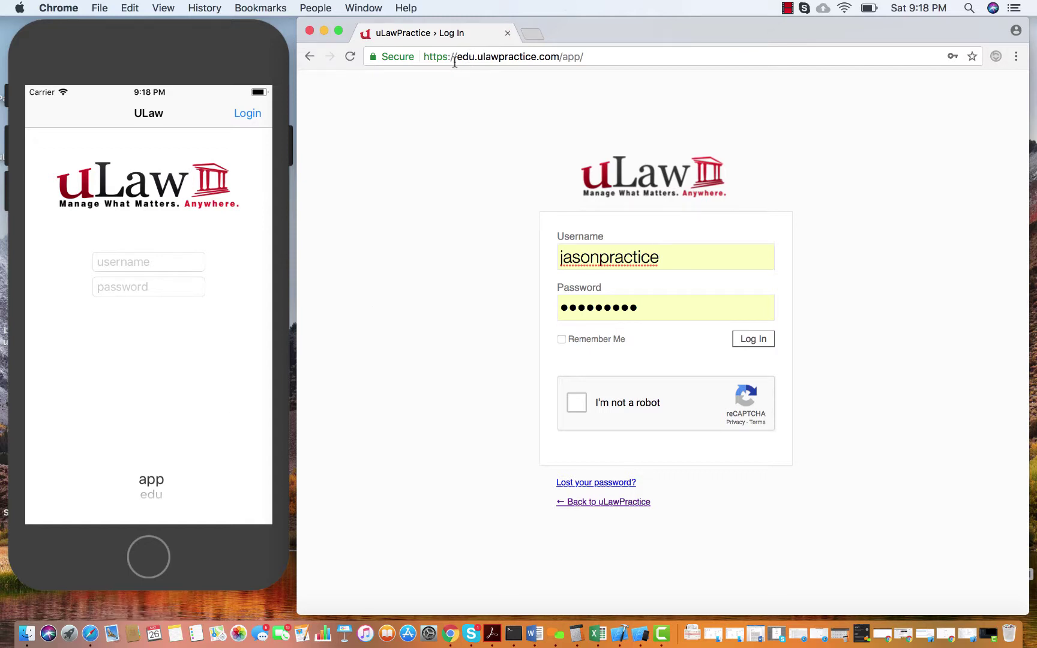
pyautogui.moveTo(456, 58); pyautogui.dragTo(473, 58)
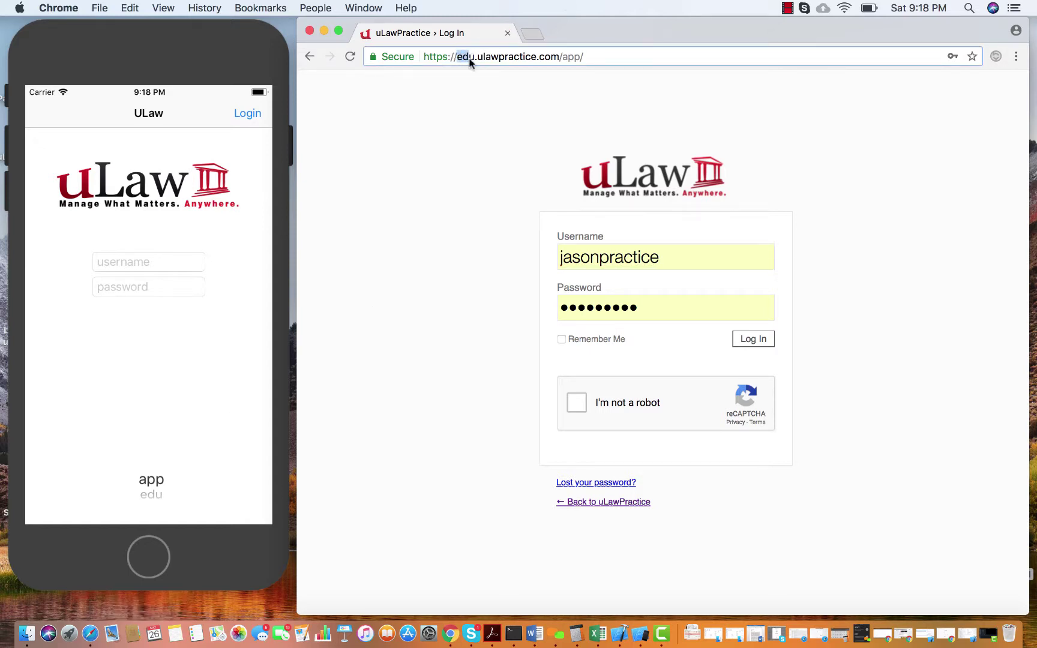
pyautogui.click(532, 244)
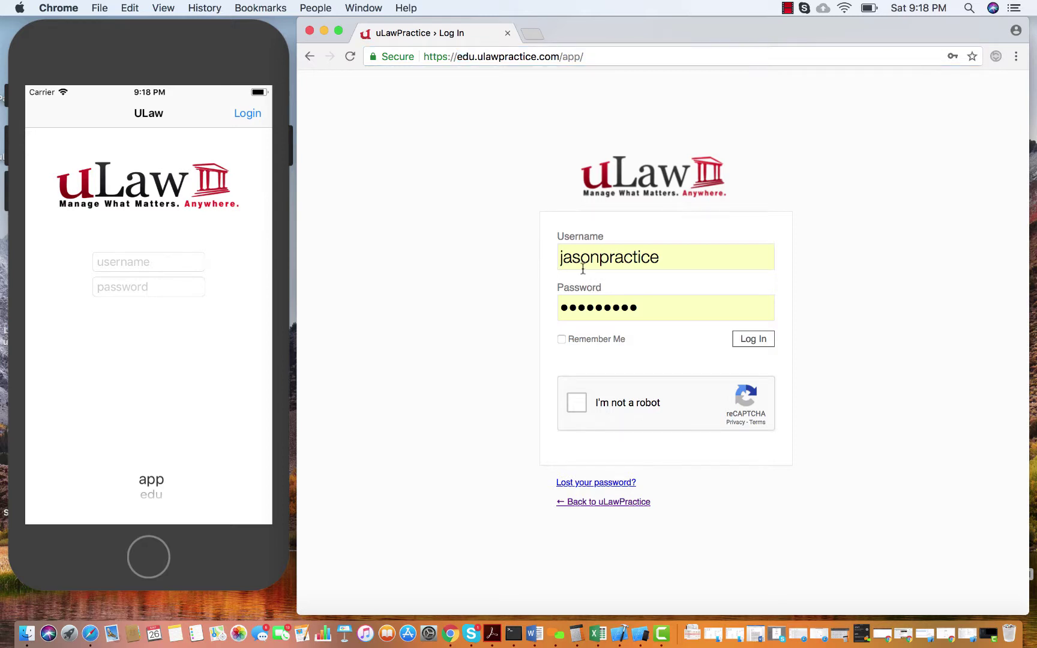
pyautogui.doubleClick(580, 311)
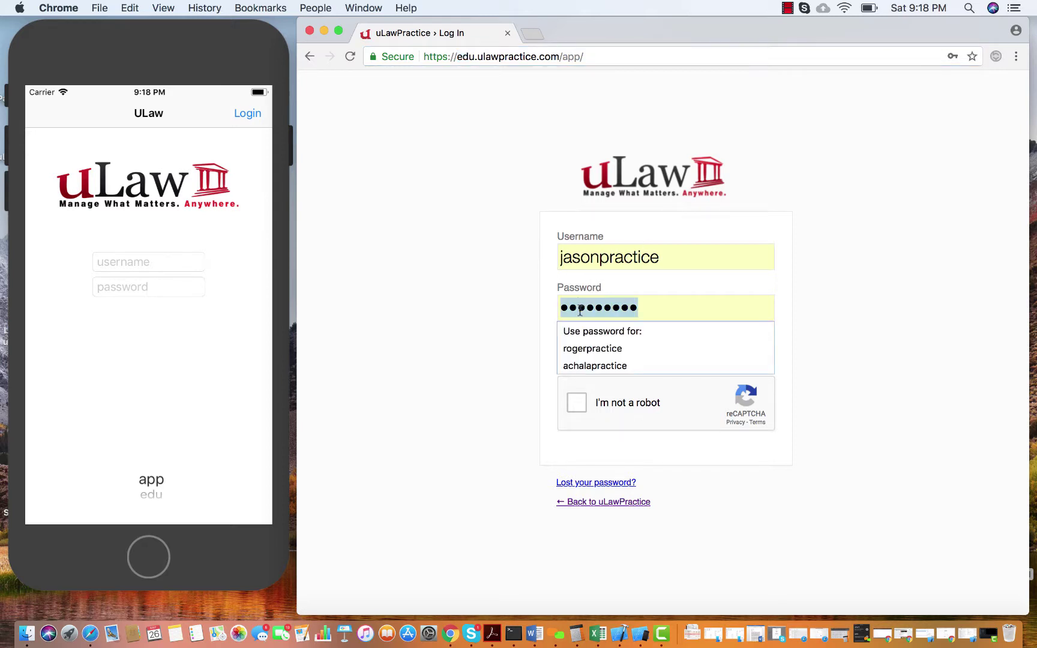
pyautogui.write('••••••')
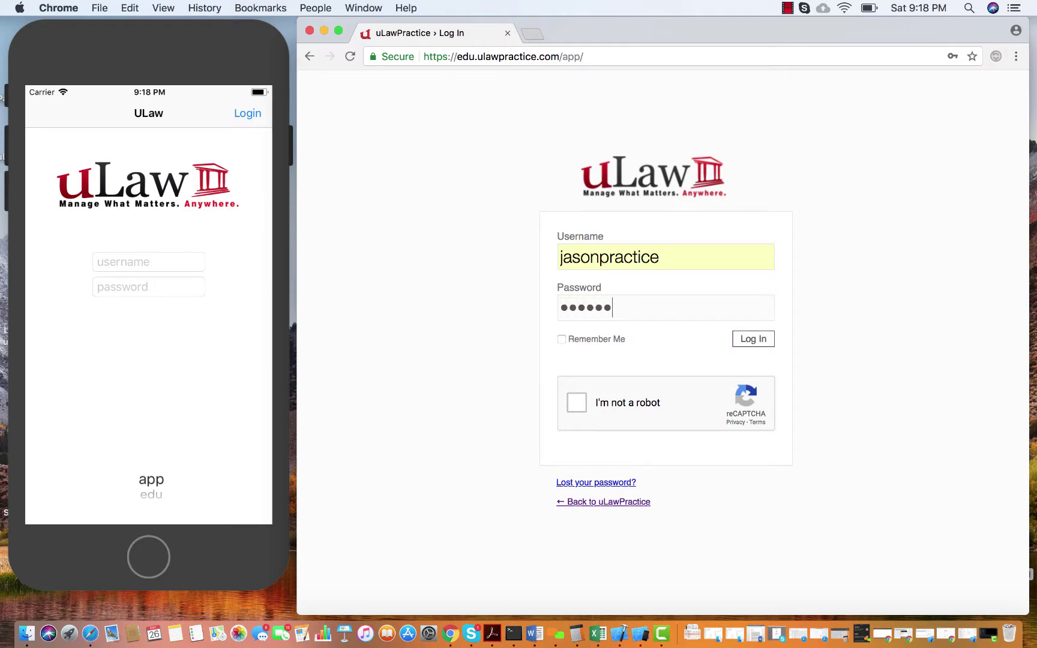
pyautogui.write('•••')
pyautogui.click(580, 401)
# Step: Submit the login, widen the Chrome window to show the dashboard, and open Help
pyautogui.click(754, 343)
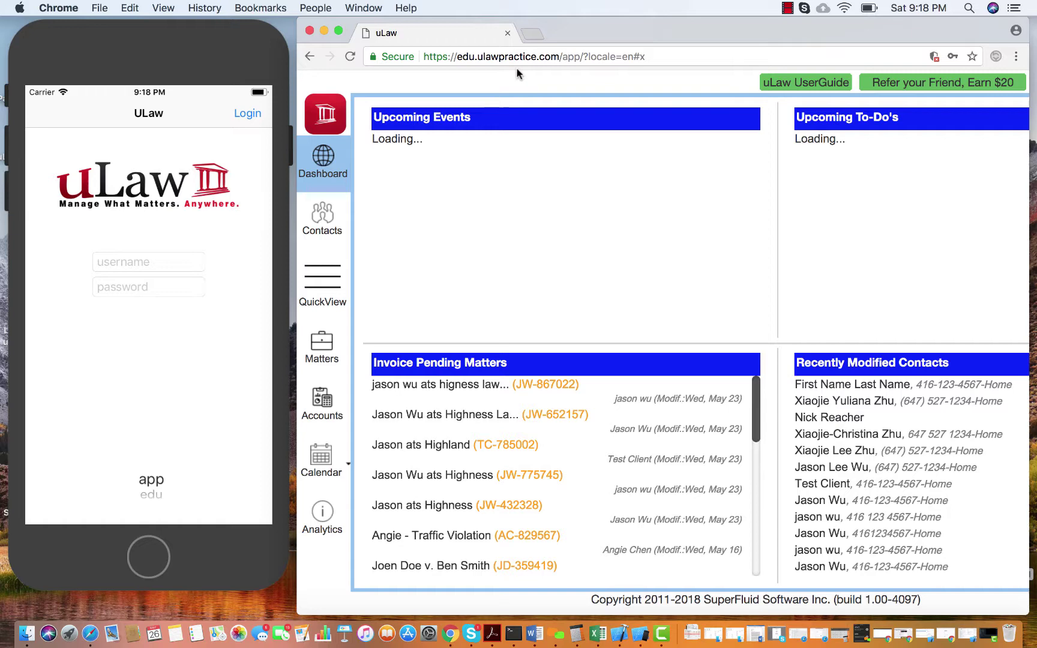
pyautogui.moveTo(297, 191); pyautogui.dragTo(122, 191)
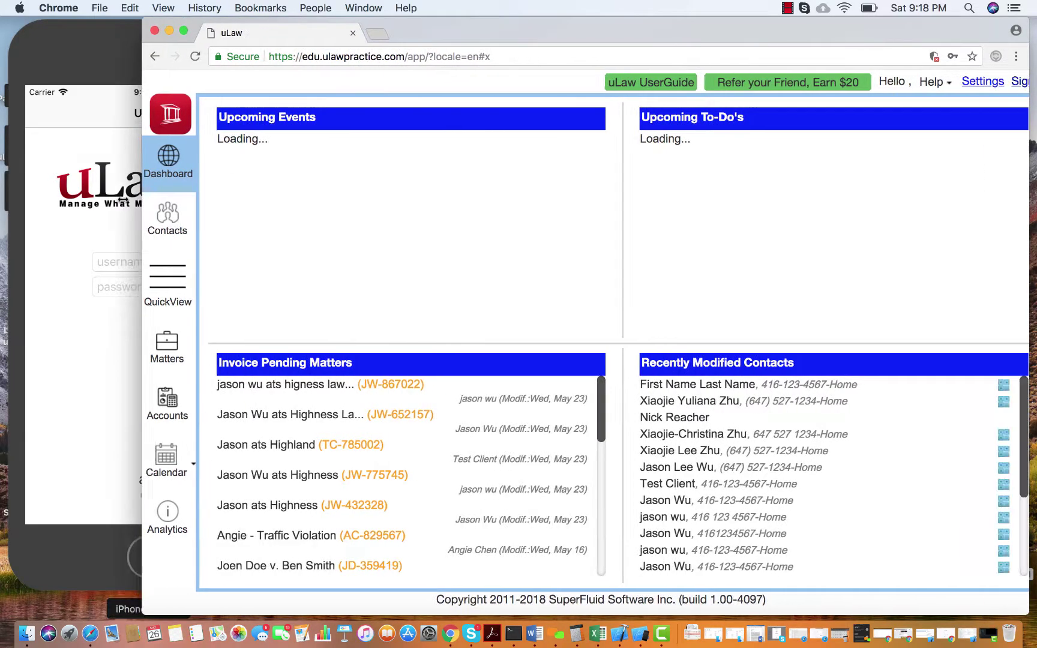
pyautogui.click(909, 82)
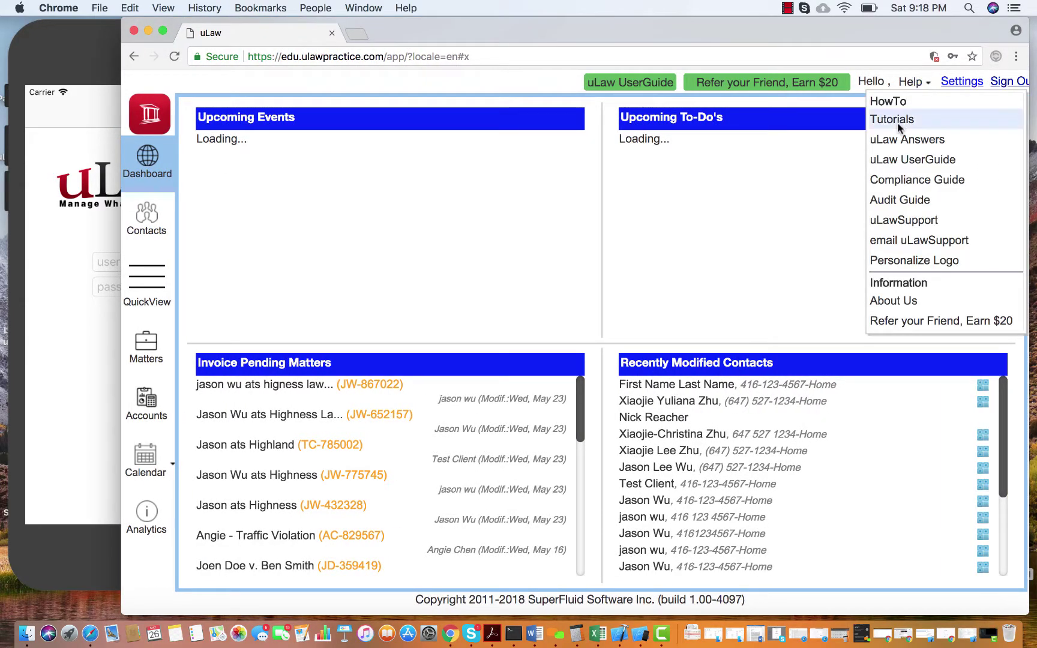
# Step: Open the Compliance Guide and Audit Guide in new tabs, then reopen Help for uLaw Answers
pyautogui.click(925, 180)
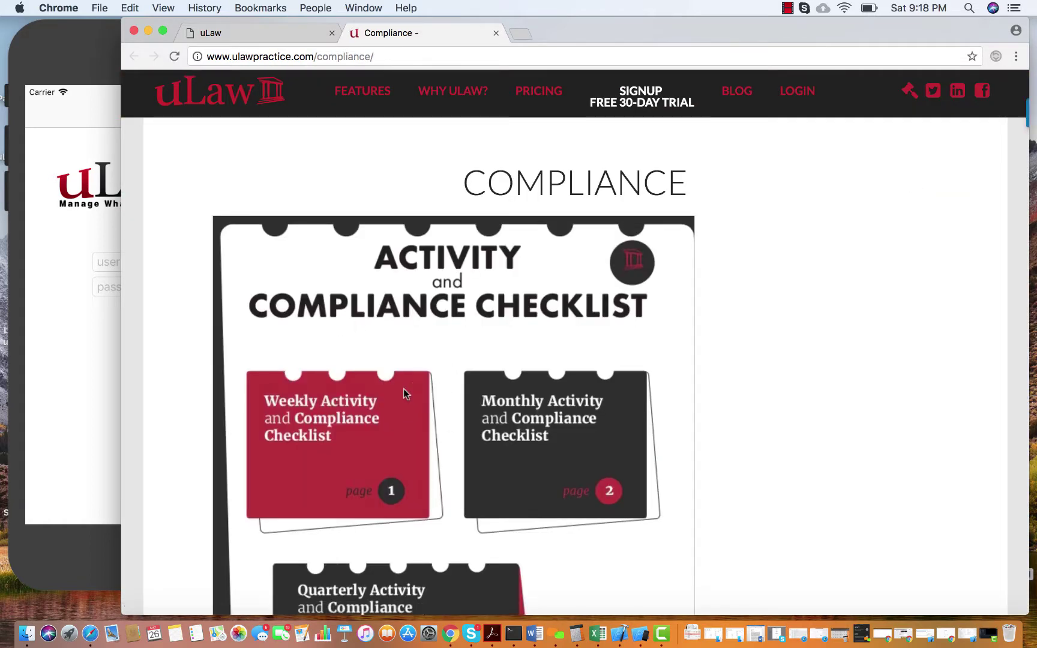
pyautogui.scroll(-3, 405, 395)
pyautogui.scroll(-4, 405, 394)
pyautogui.scroll(-2, 403, 394)
pyautogui.scroll(-2, 404, 394)
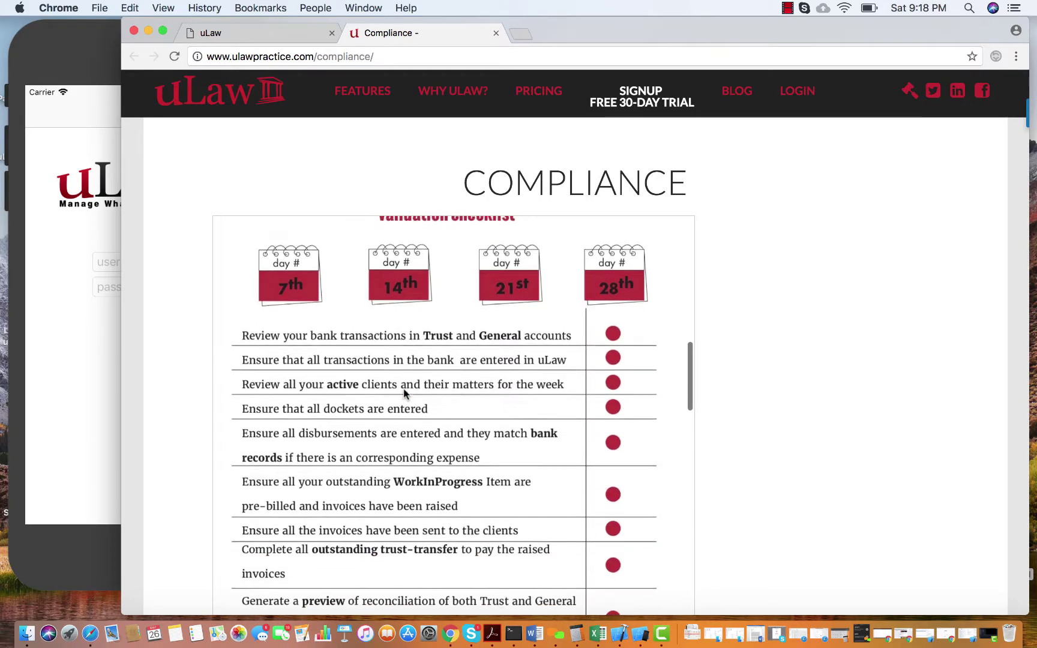
pyautogui.click(242, 34)
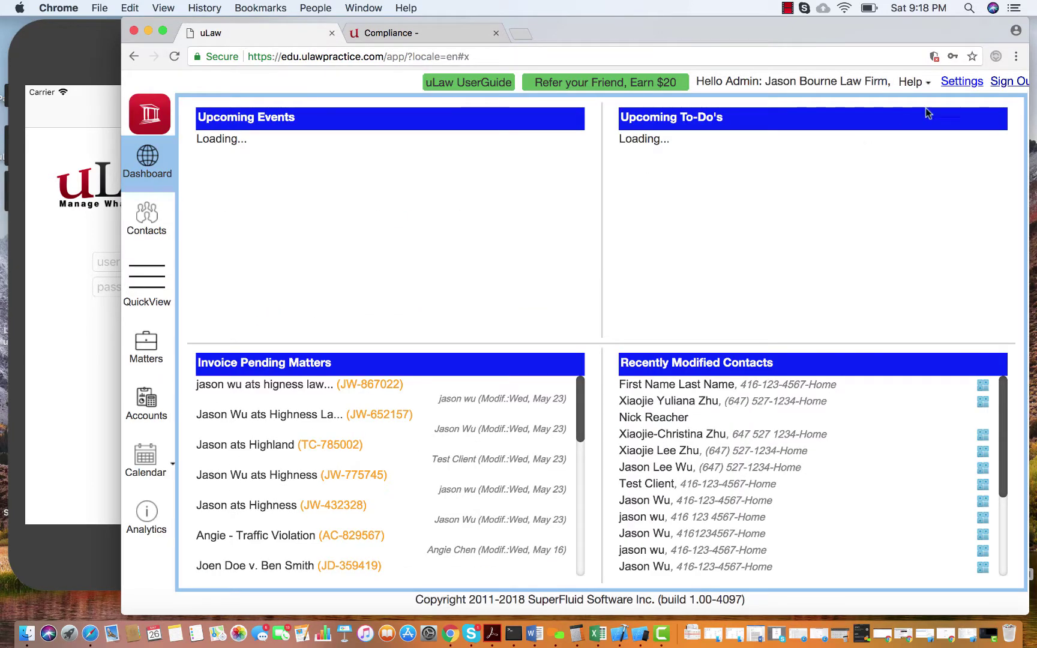
pyautogui.click(907, 84)
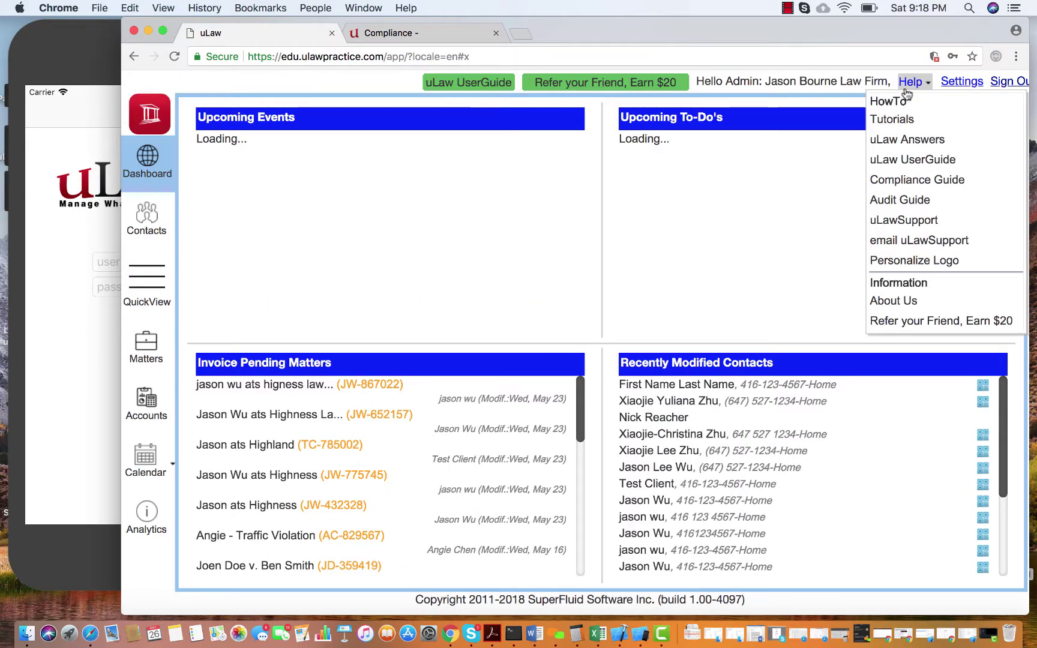
pyautogui.click(895, 200)
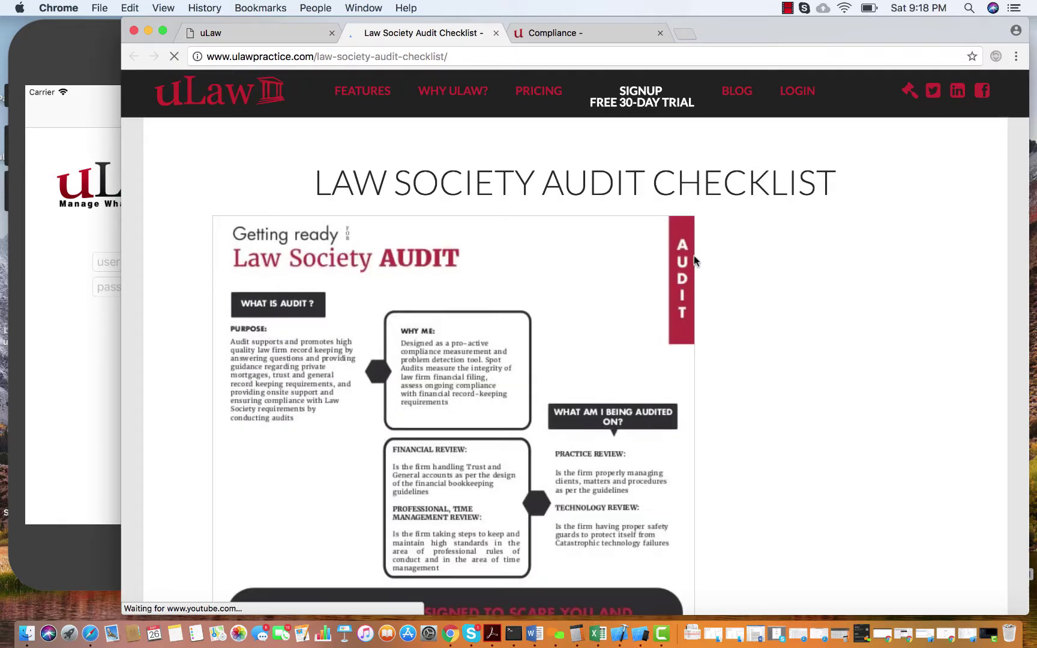
pyautogui.scroll(-2, 402, 387)
pyautogui.scroll(-5, 402, 382)
pyautogui.scroll(-5, 402, 383)
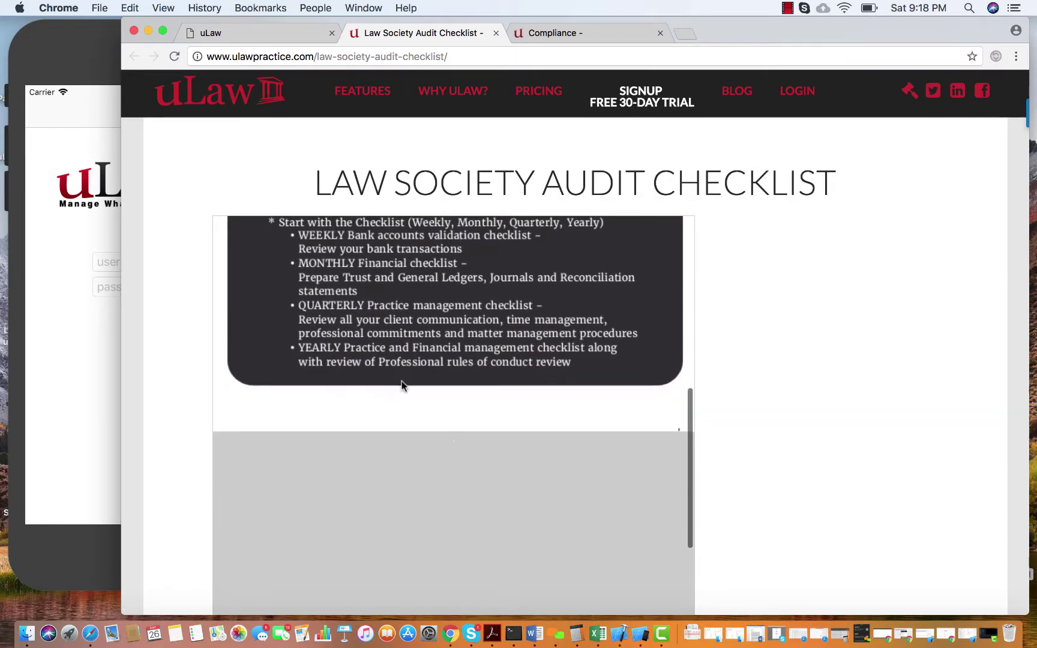
pyautogui.scroll(-5, 402, 382)
pyautogui.click(273, 33)
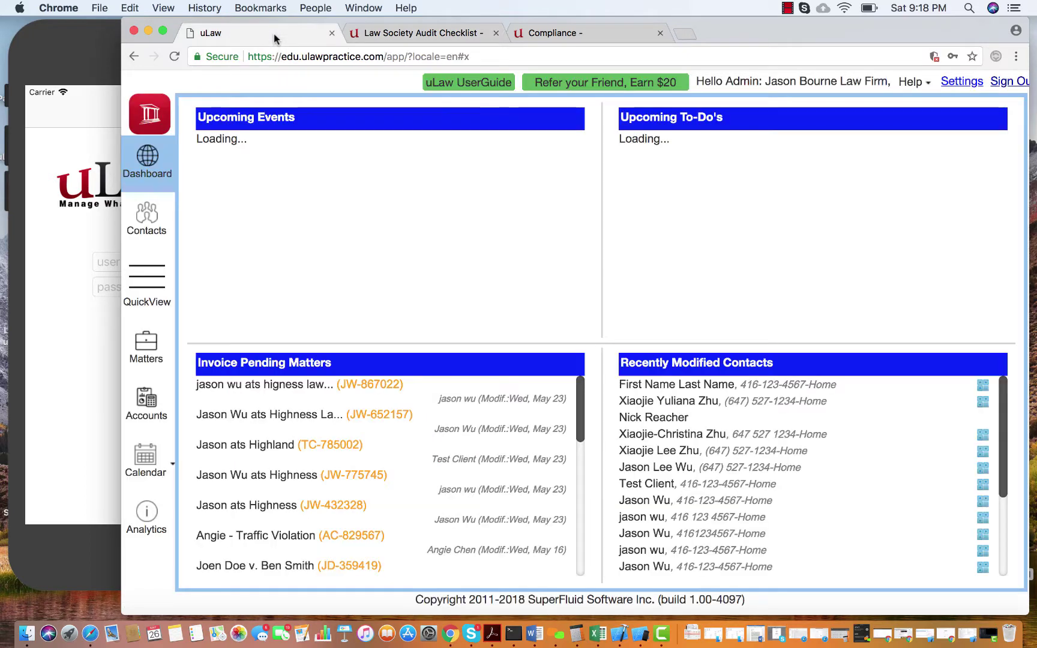
pyautogui.click(910, 82)
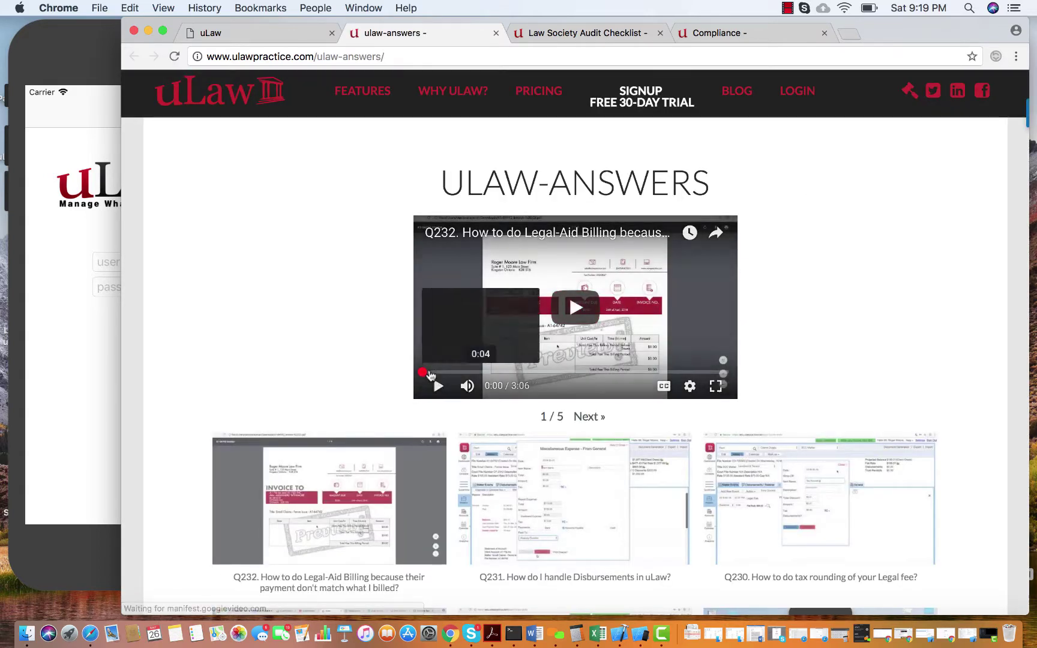
# Step: Play the Legal-Aid Billing answer video, then switch back to the uLaw dashboard tab
pyautogui.click(436, 386)
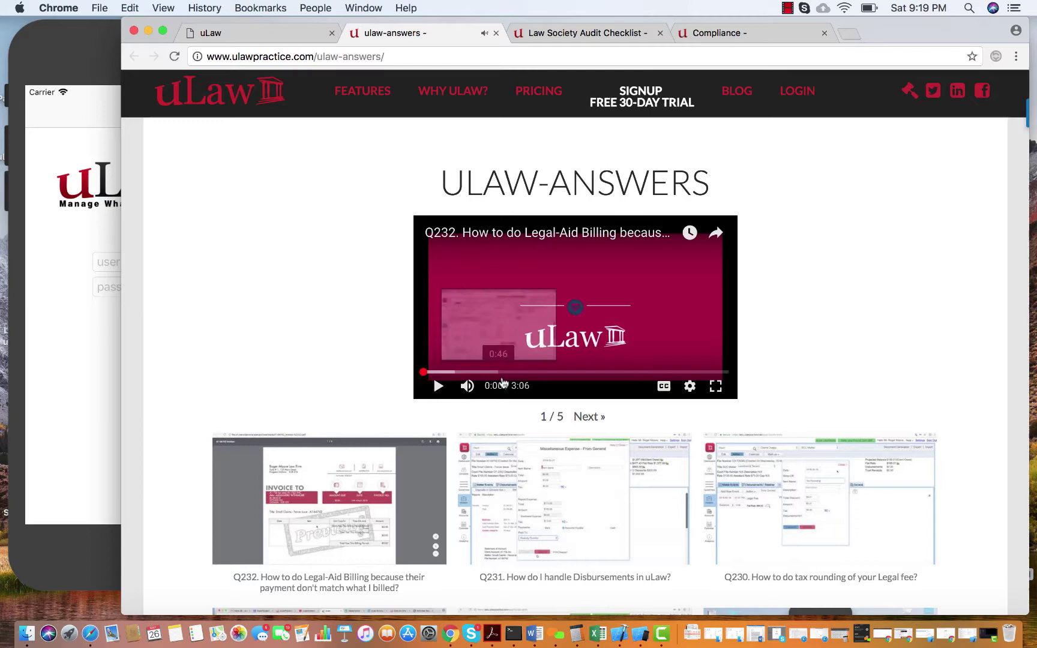
pyautogui.scroll(-5, 486, 340)
pyautogui.scroll(4, 482, 390)
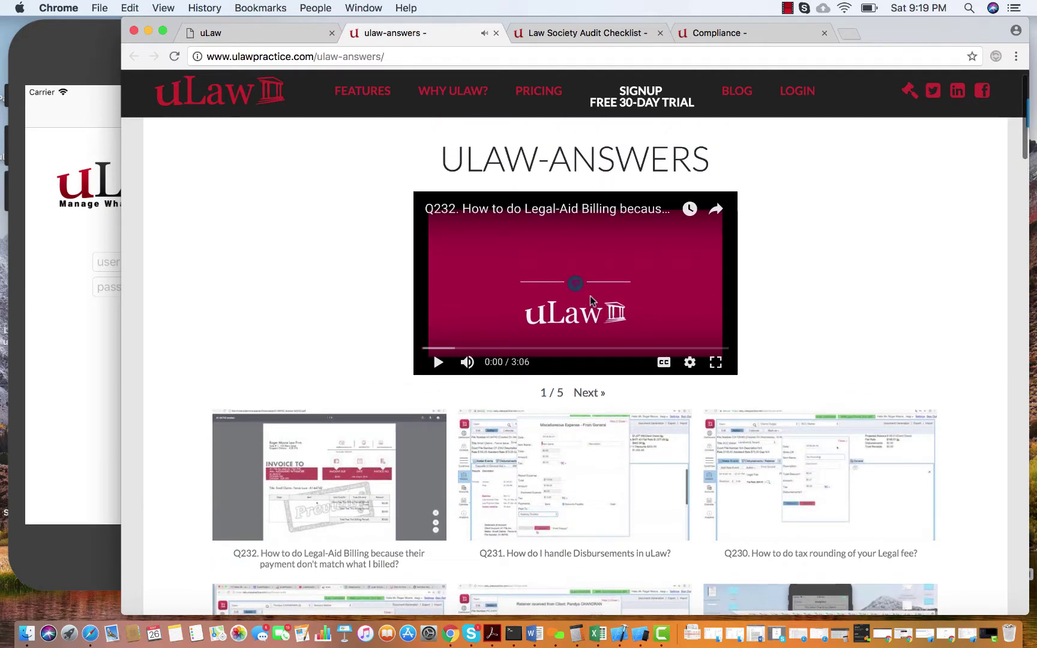
pyautogui.scroll(-3, 589, 410)
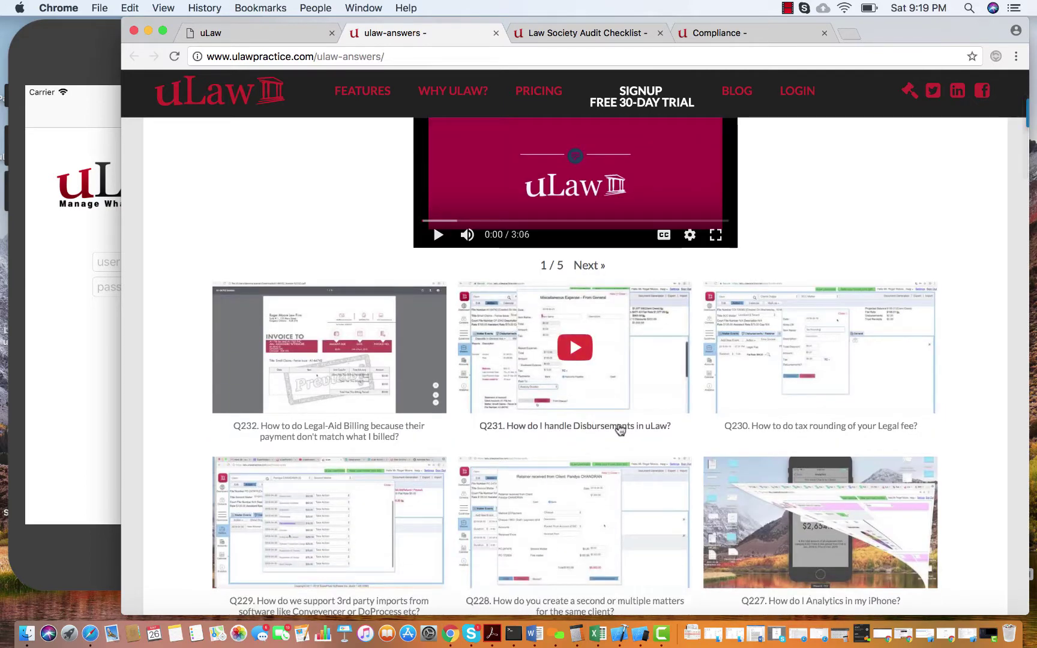
pyautogui.scroll(-3, 618, 430)
pyautogui.scroll(-2, 648, 425)
pyautogui.scroll(-6, 669, 418)
pyautogui.scroll(-10, 666, 417)
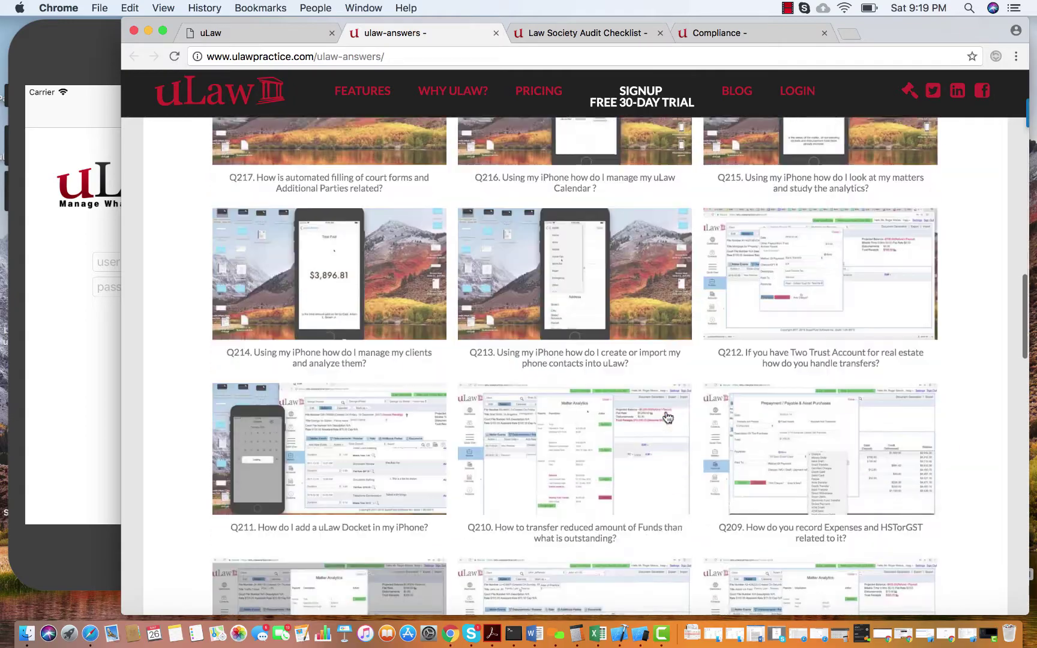
pyautogui.scroll(-10, 664, 418)
pyautogui.scroll(-8, 665, 419)
pyautogui.scroll(-1, 640, 356)
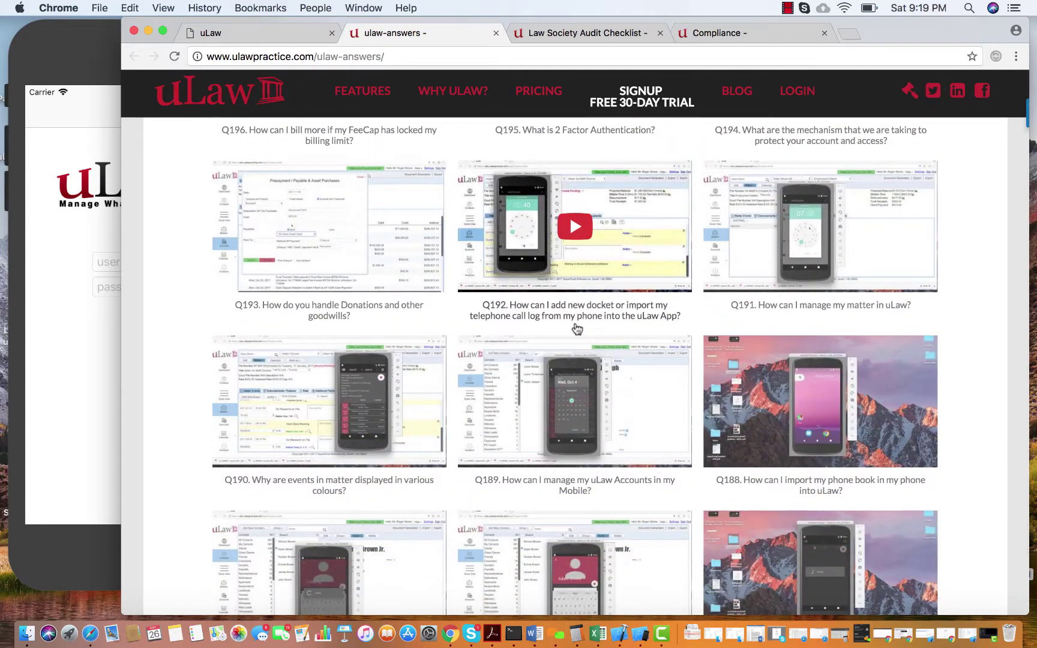
pyautogui.scroll(6, 623, 267)
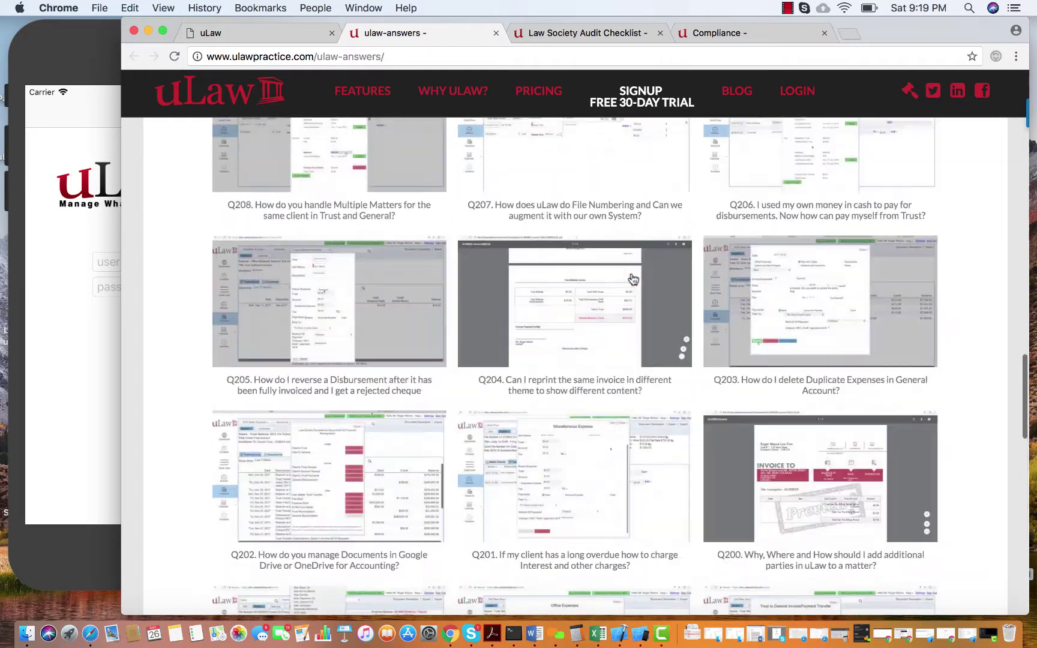
pyautogui.scroll(10, 628, 275)
pyautogui.scroll(1, 628, 276)
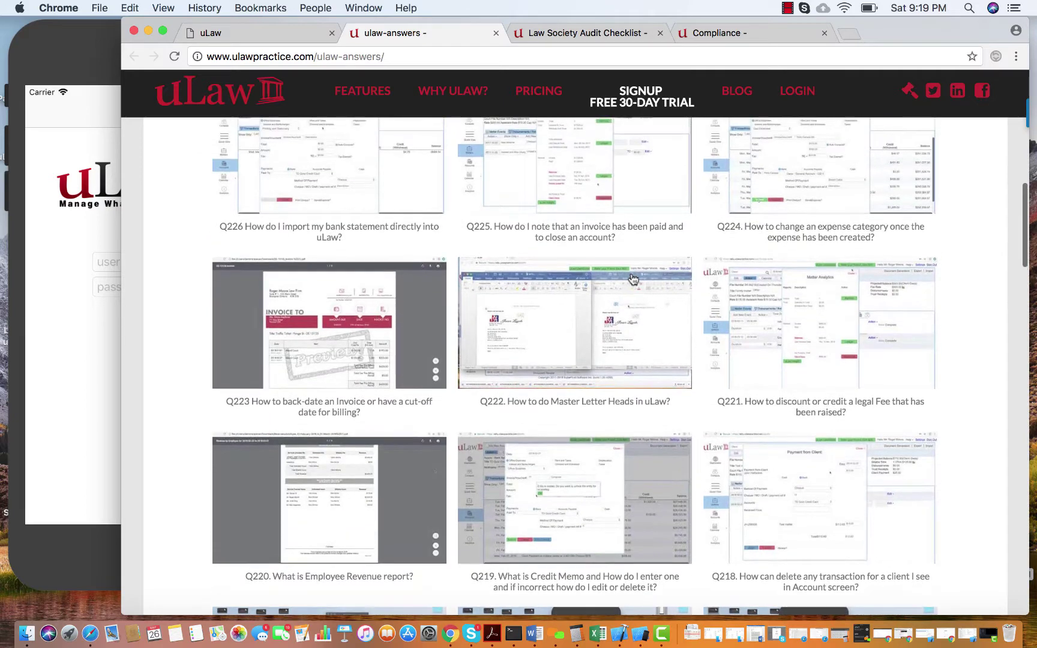
pyautogui.click(280, 34)
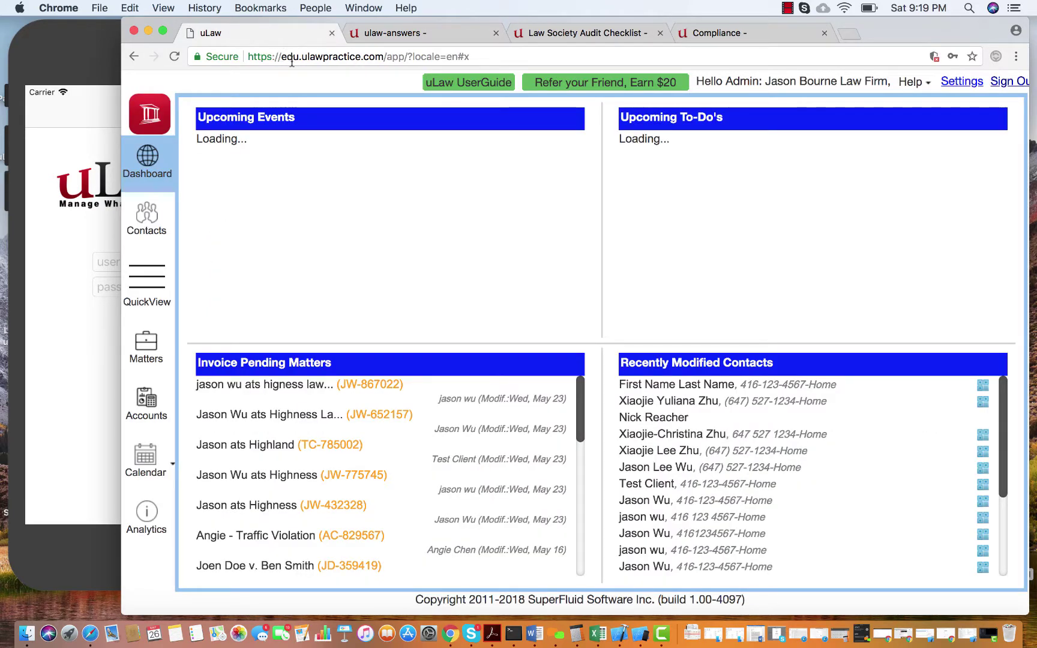
# Step: Sign out and refill the web login with a different saved username and password
pyautogui.click(1008, 82)
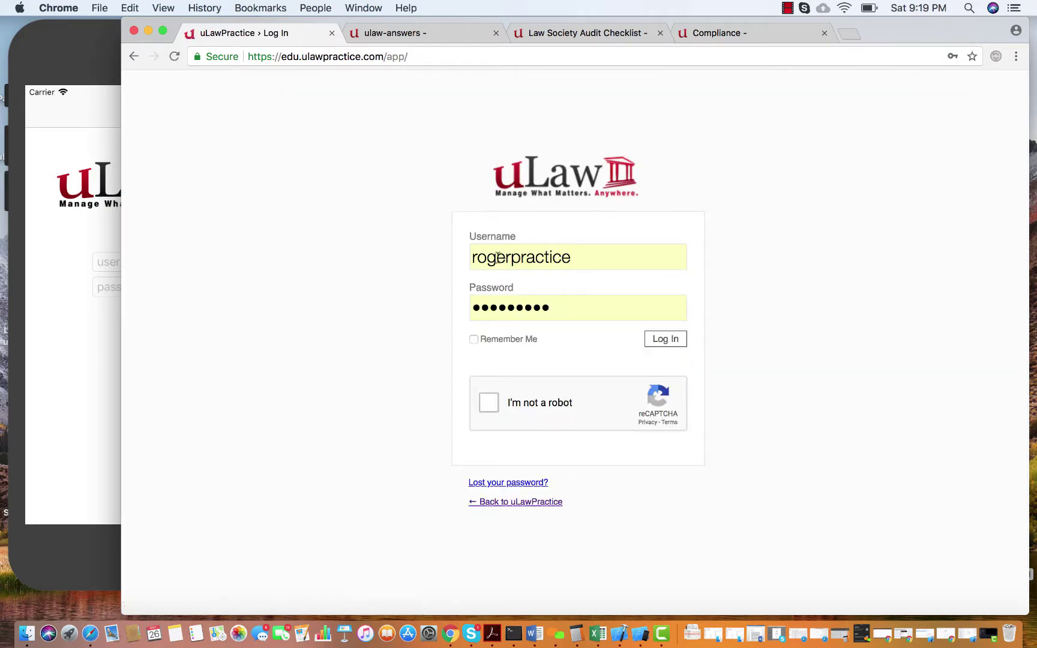
pyautogui.doubleClick(529, 256)
pyautogui.press('BackSpace')
pyautogui.write('jasonpra')
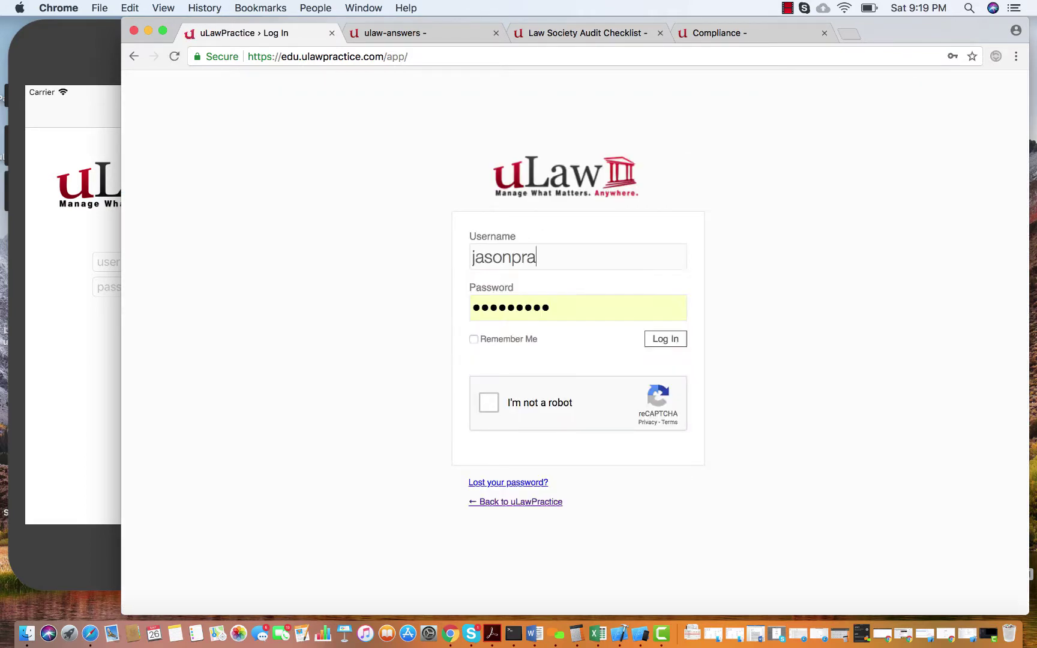
pyautogui.write('ctice')
pyautogui.click(495, 281)
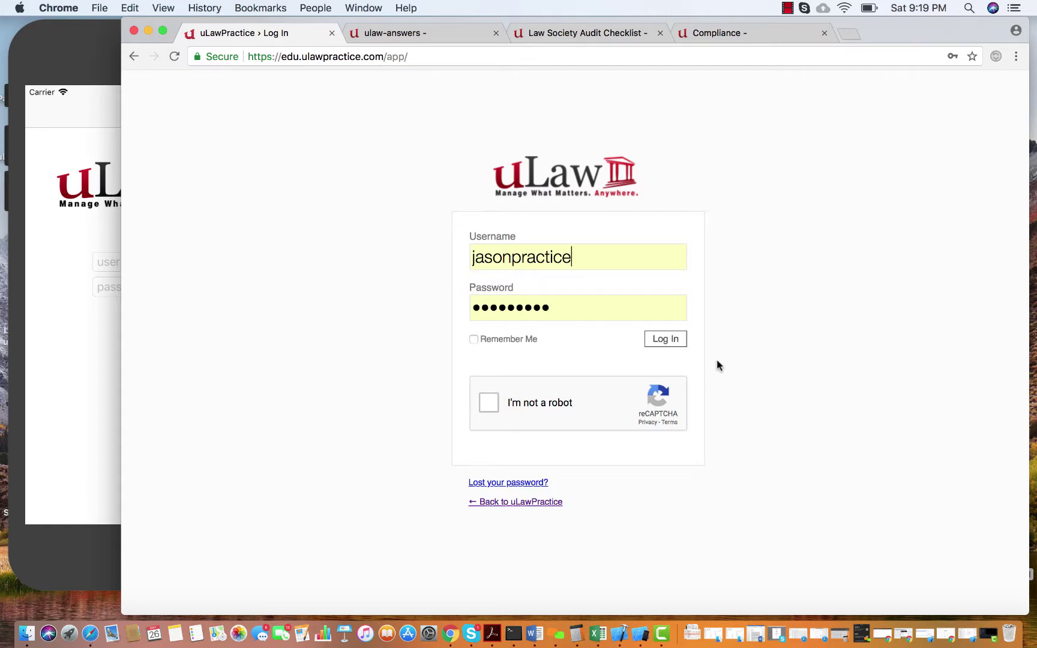
pyautogui.click(91, 54)
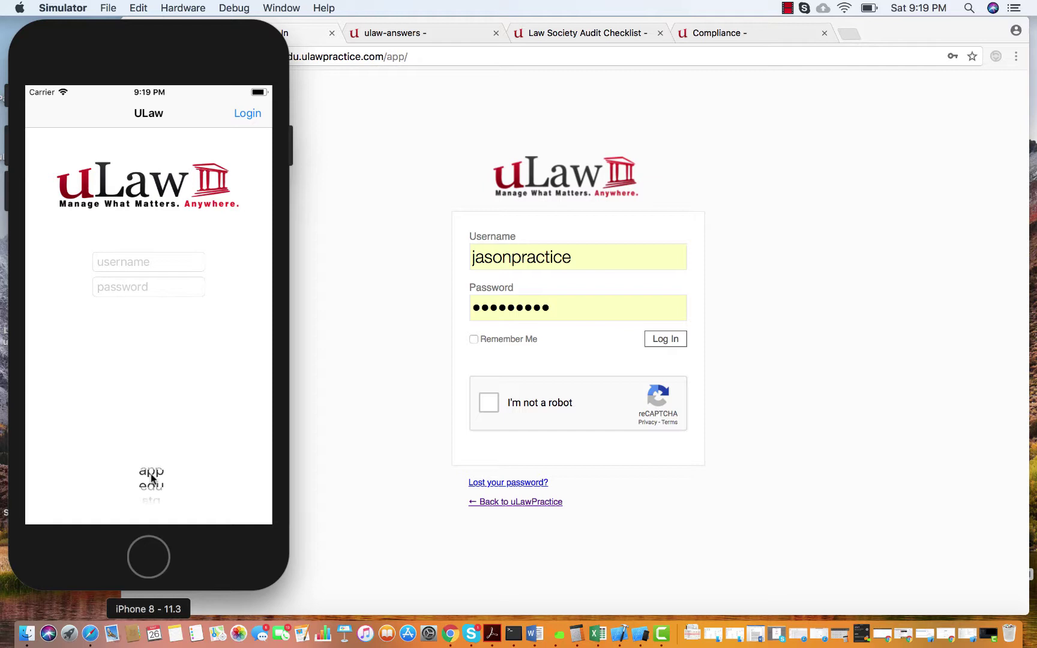
# Step: Sign in to the uLaw iPhone app on the edu server with the practice username and password
pyautogui.moveTo(151, 478); pyautogui.dragTo(154, 479)
pyautogui.write('jasonpractice')
pyautogui.press('Tab')
pyautogui.write('••••••••w')
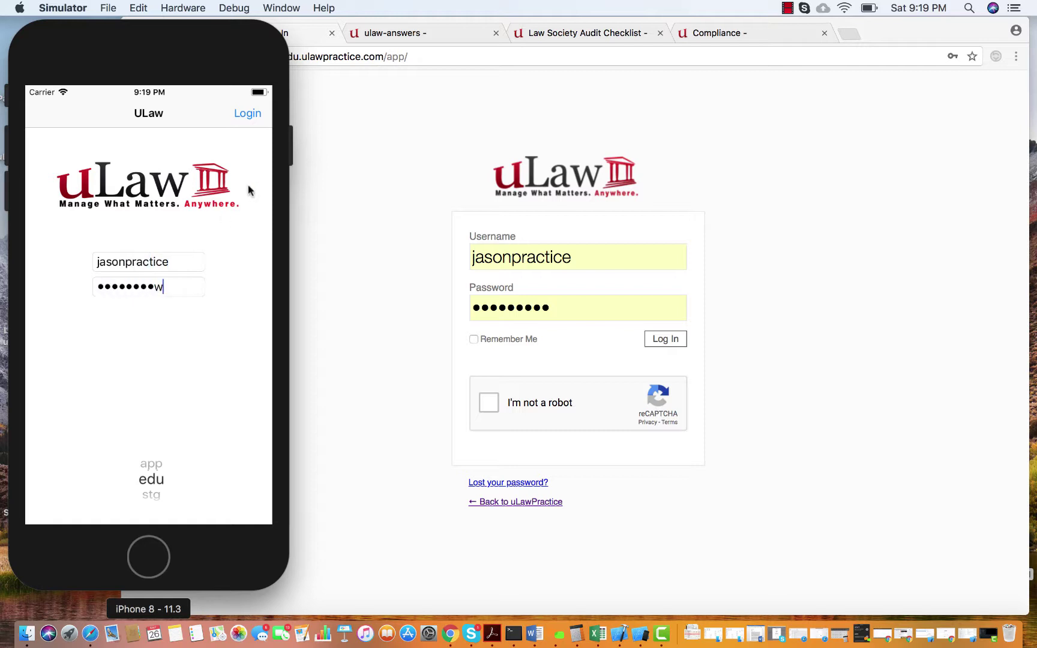
pyautogui.click(248, 117)
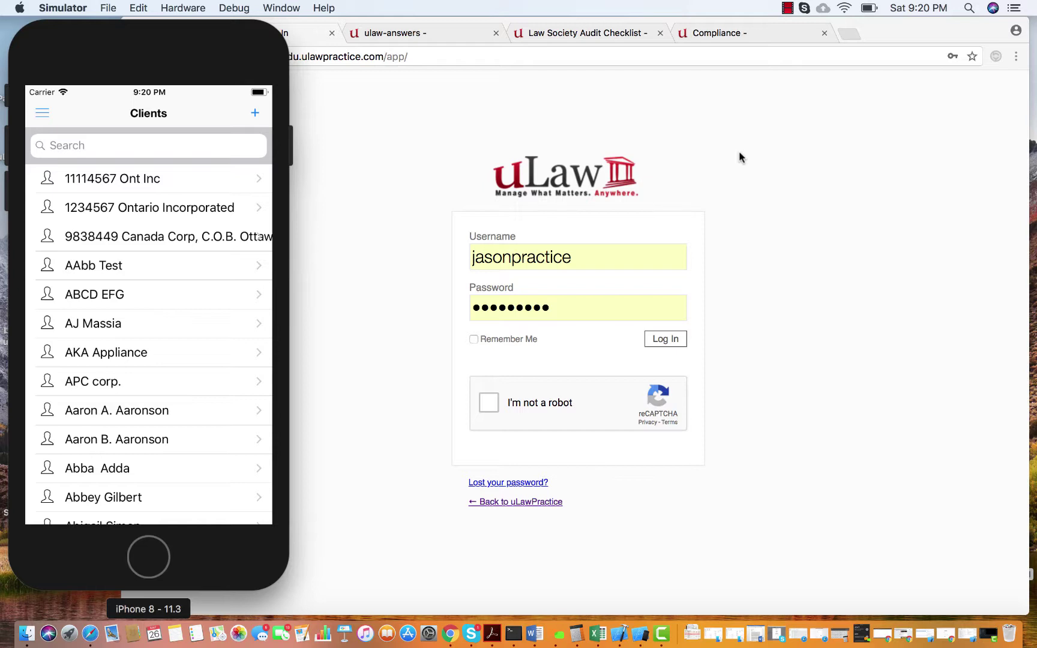
# Step: Cycle through Chrome's tabs to view uLaw's Google Play and App Store listings
pyautogui.click(614, 36)
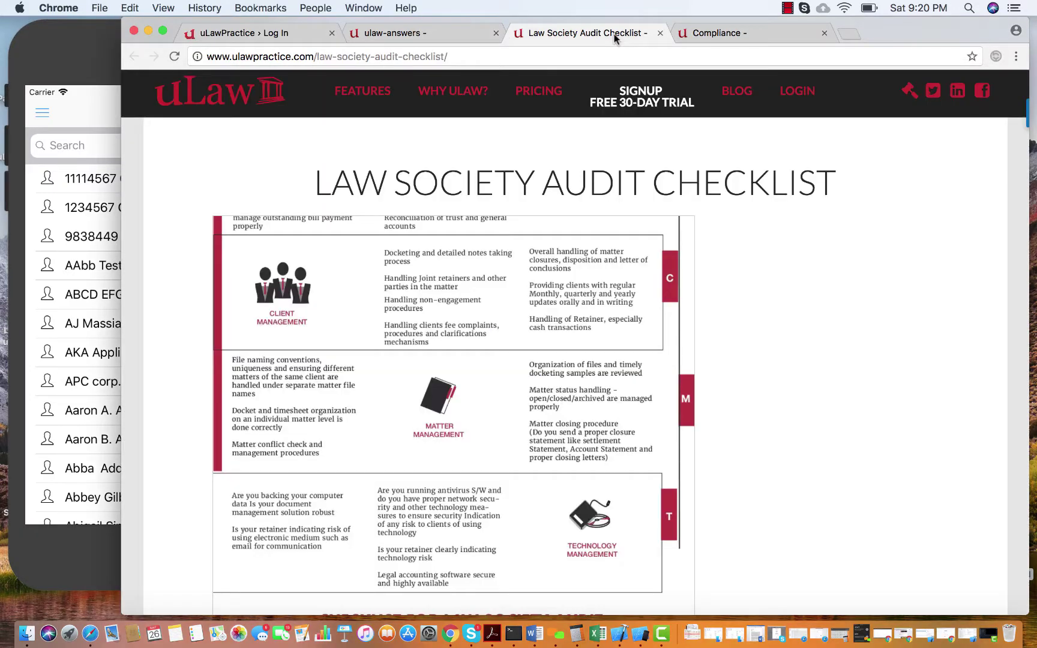
pyautogui.click(450, 30)
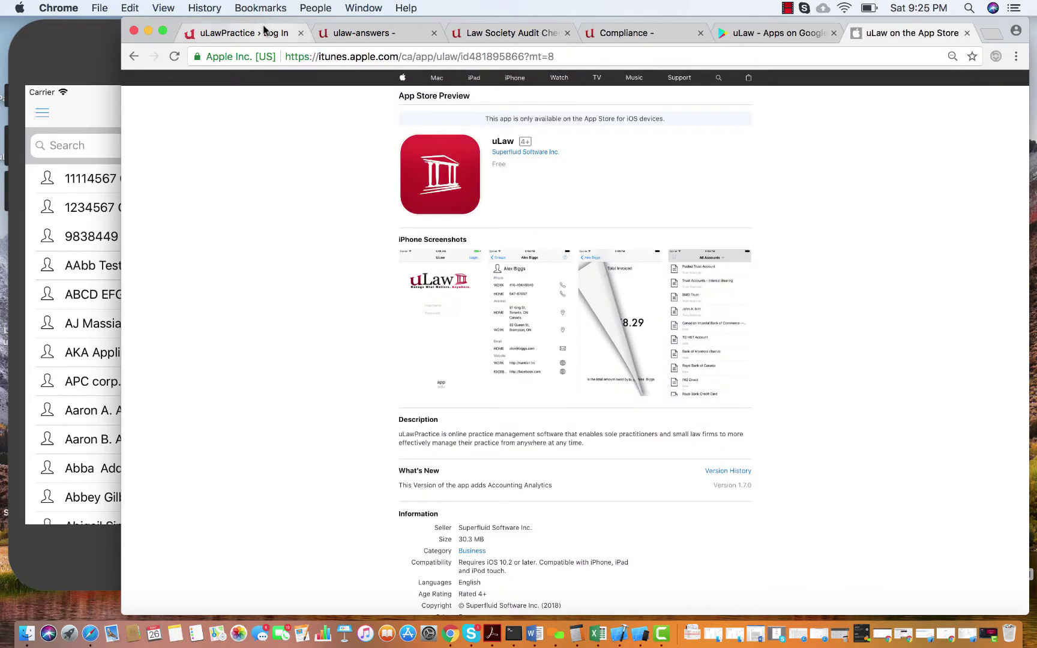
pyautogui.click(264, 30)
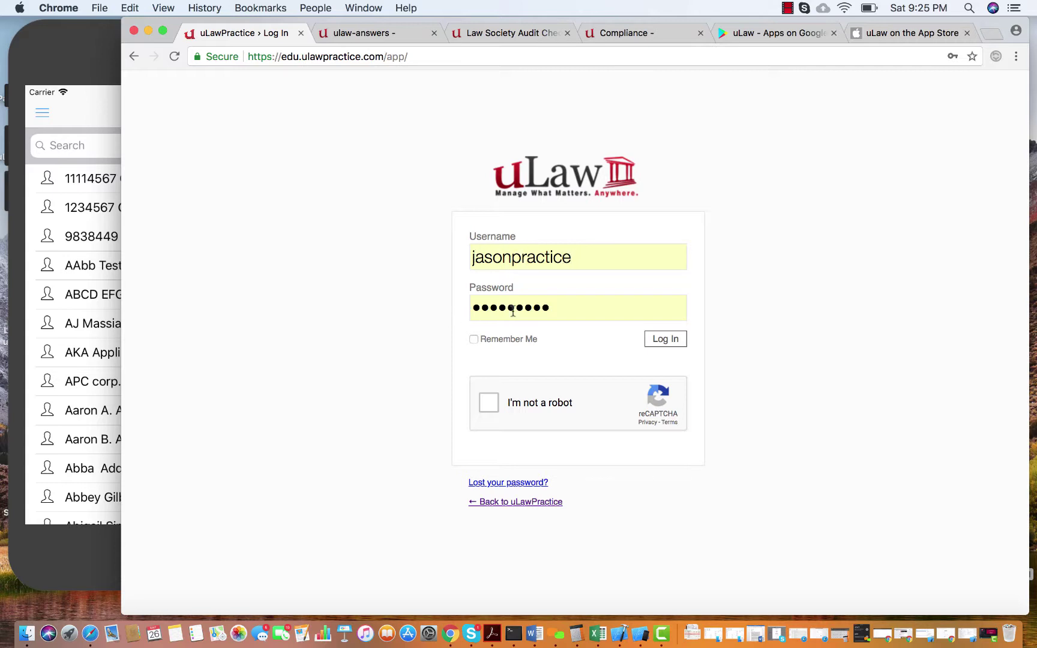
pyautogui.click(766, 33)
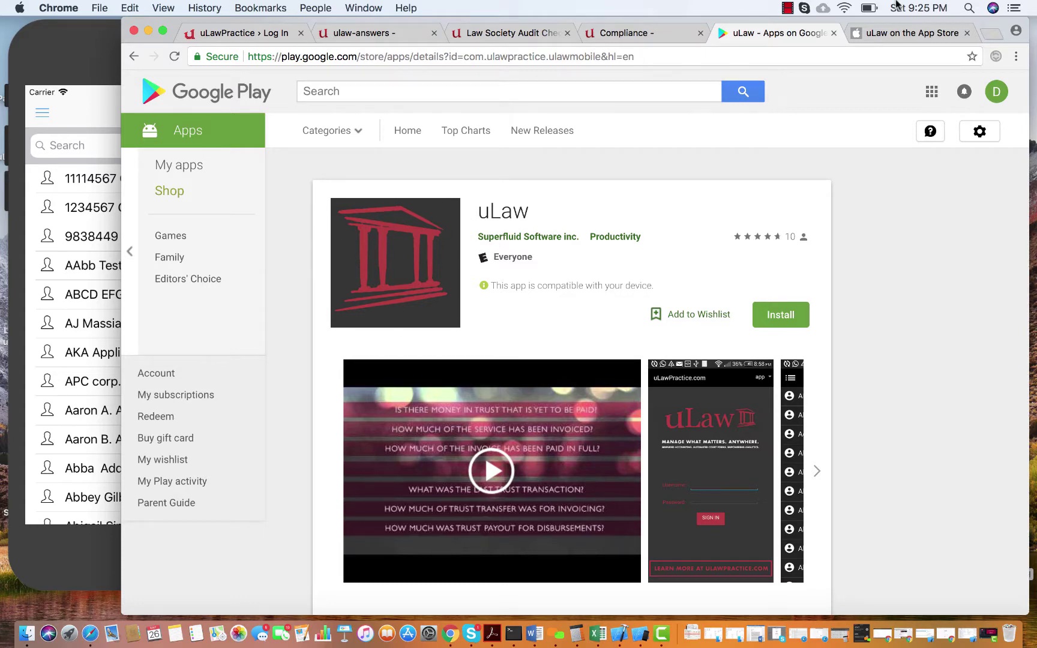
pyautogui.click(918, 34)
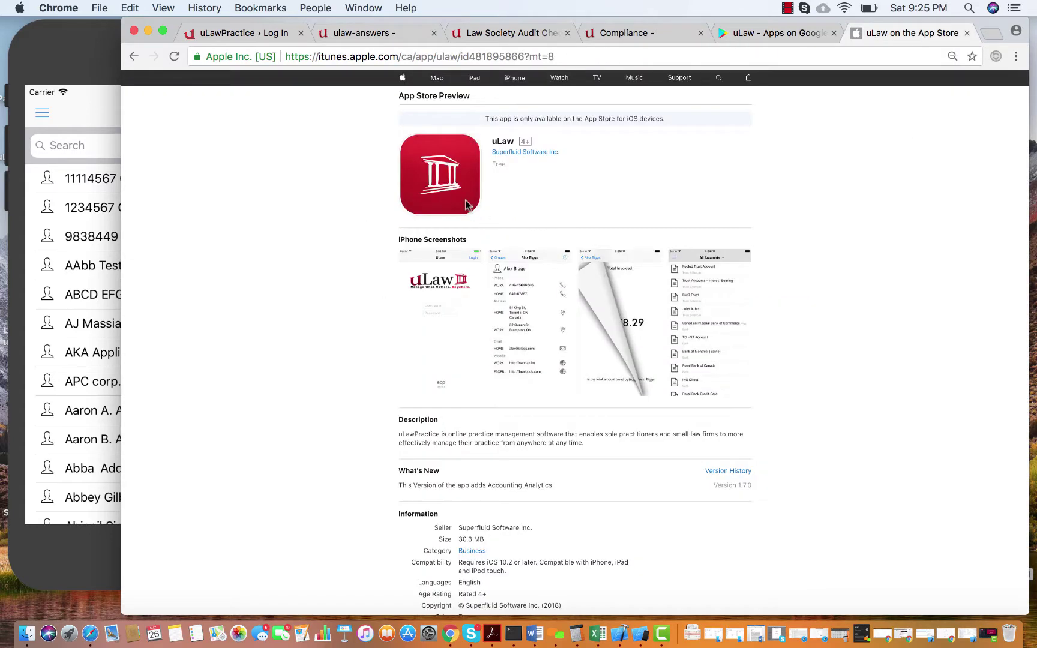
pyautogui.click(64, 62)
# Step: Log out of the iPhone app, enter the username on the edu server, then return to Chrome's login tab
pyautogui.click(42, 112)
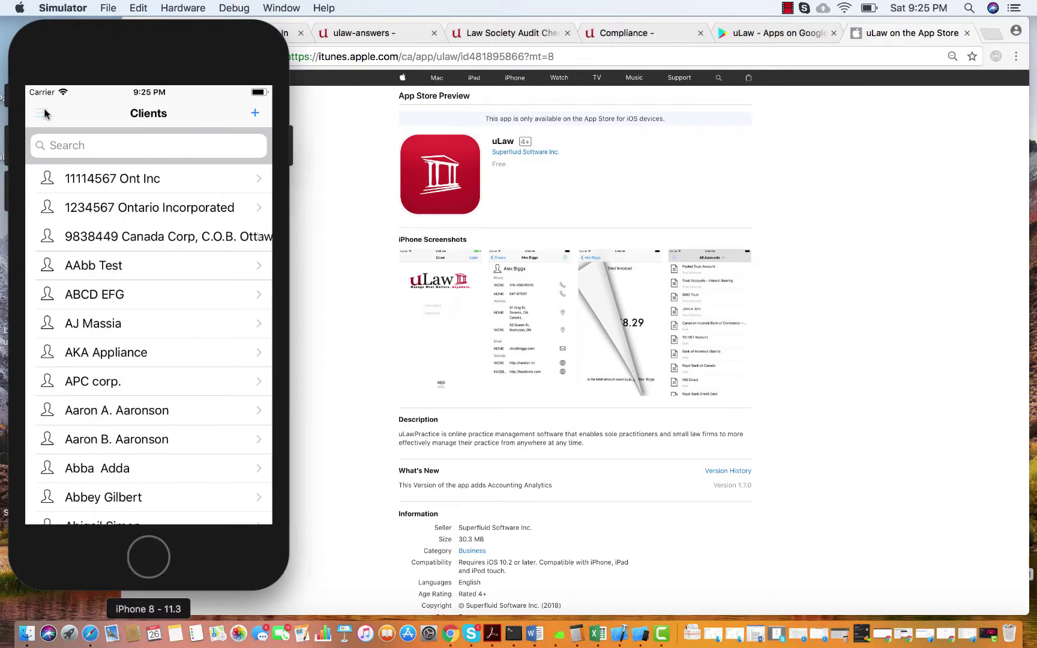
pyautogui.click(79, 290)
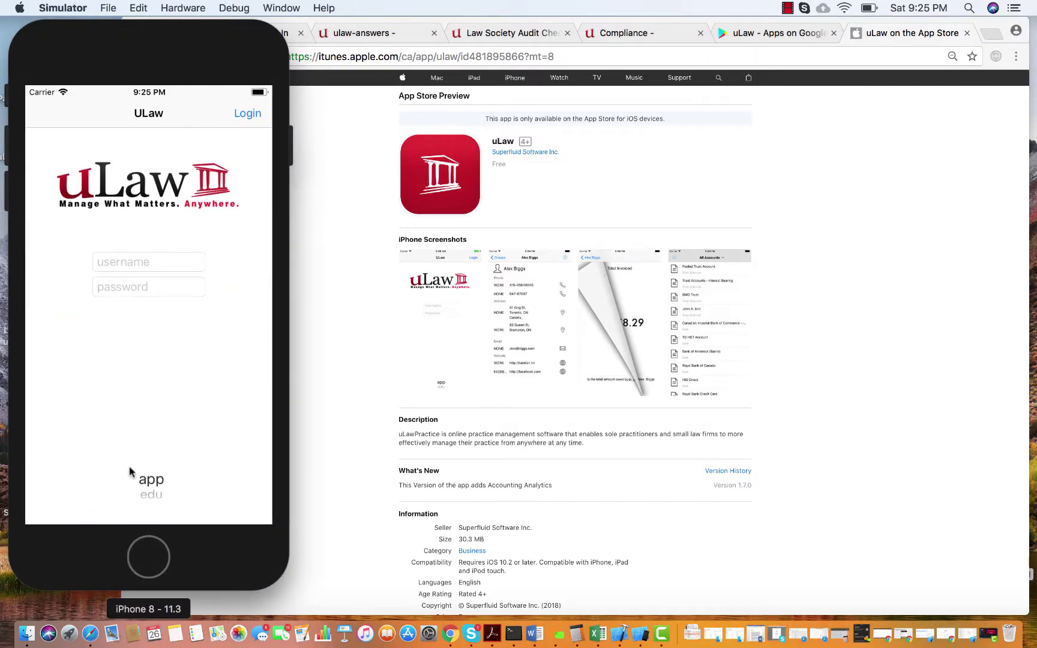
pyautogui.click(150, 489)
pyautogui.write('jasonp')
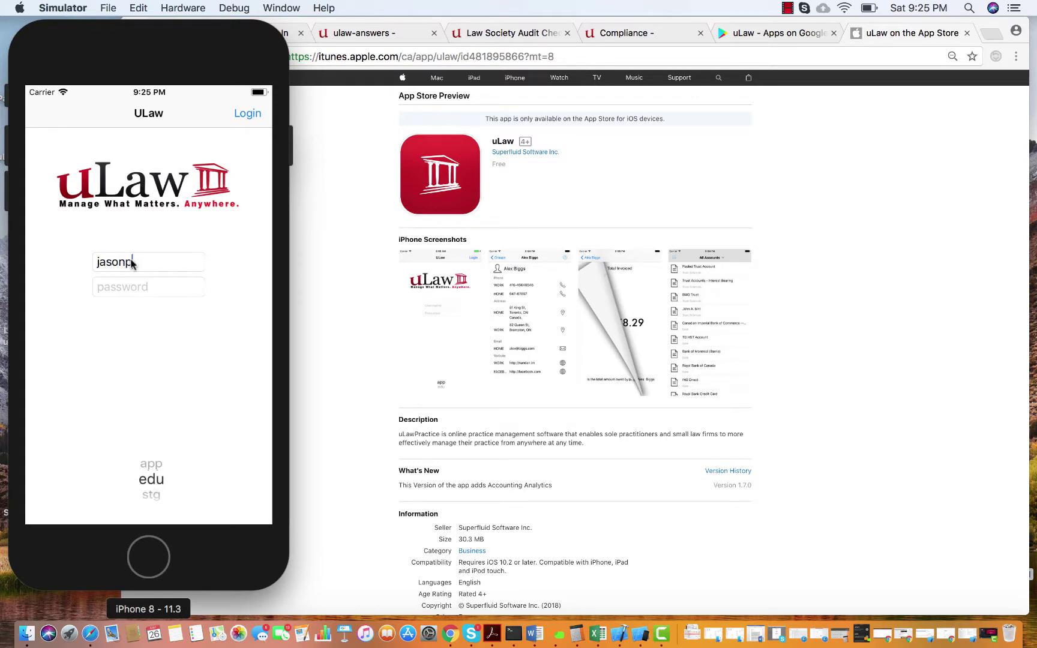
pyautogui.write('ractice')
pyautogui.press('Tab')
pyautogui.write('p')
pyautogui.press('BackSpace')
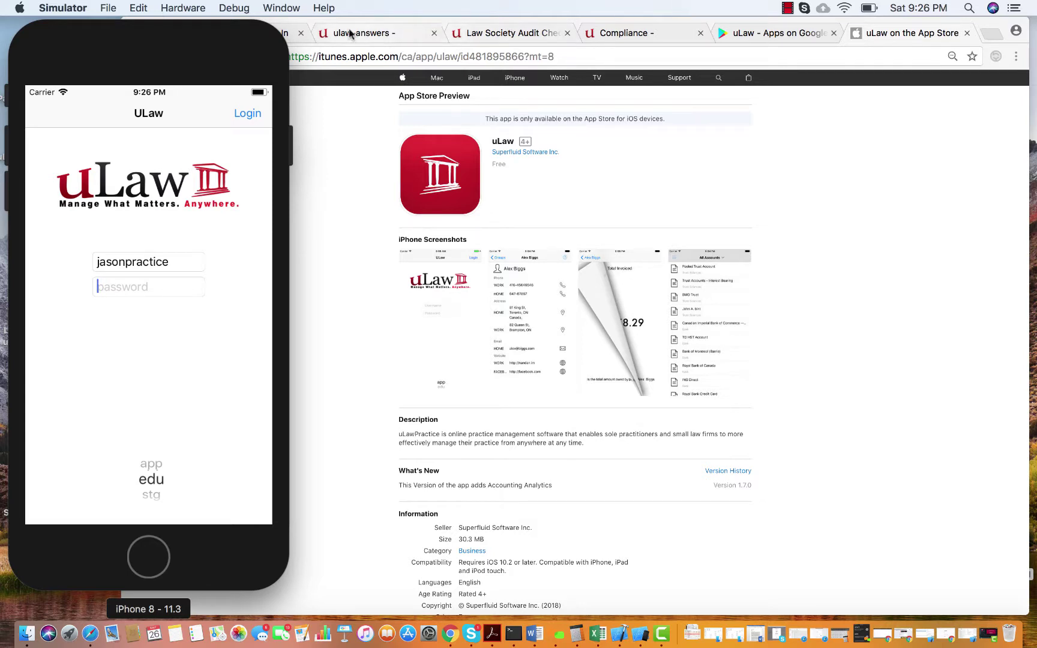
pyautogui.click(306, 33)
pyautogui.click(260, 33)
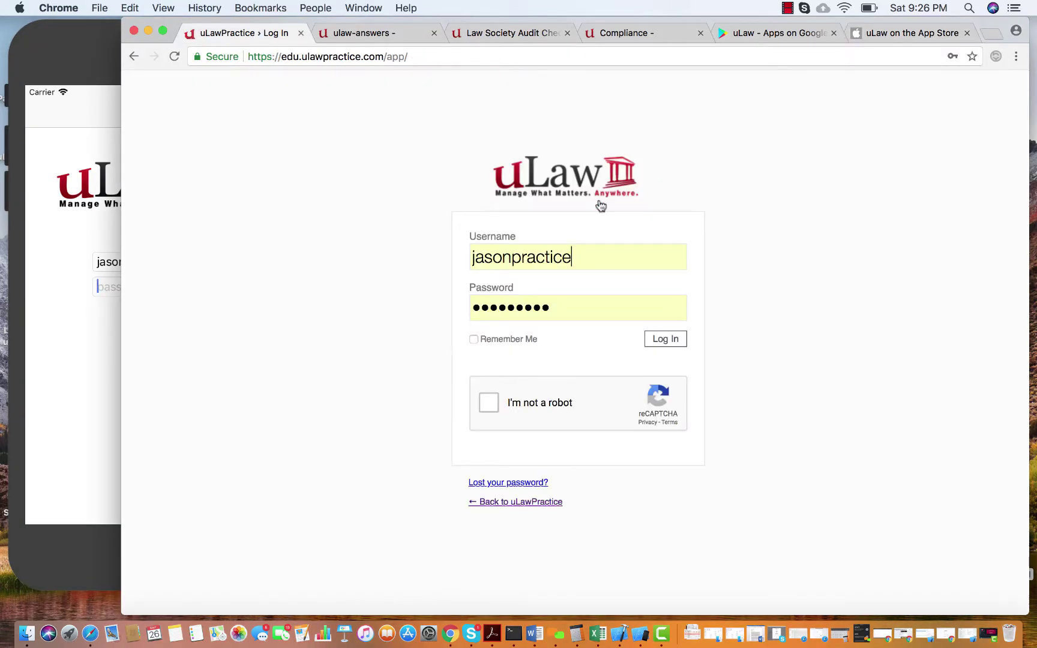